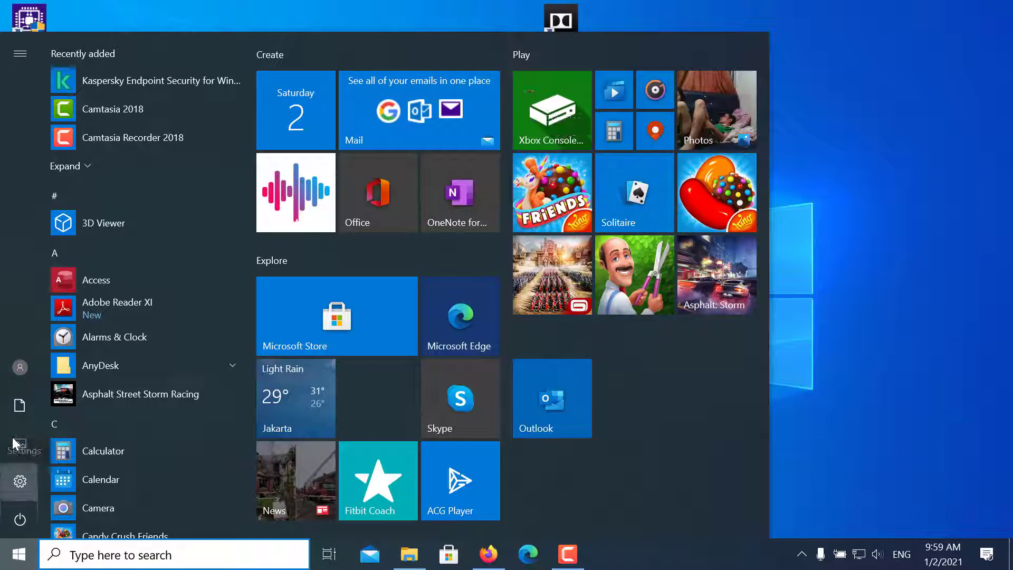
Open the Apps & features page in Windows Settings, closing the File Explorer window showing Pictures
{"action": "left_click", "coordinate": [19, 483]}
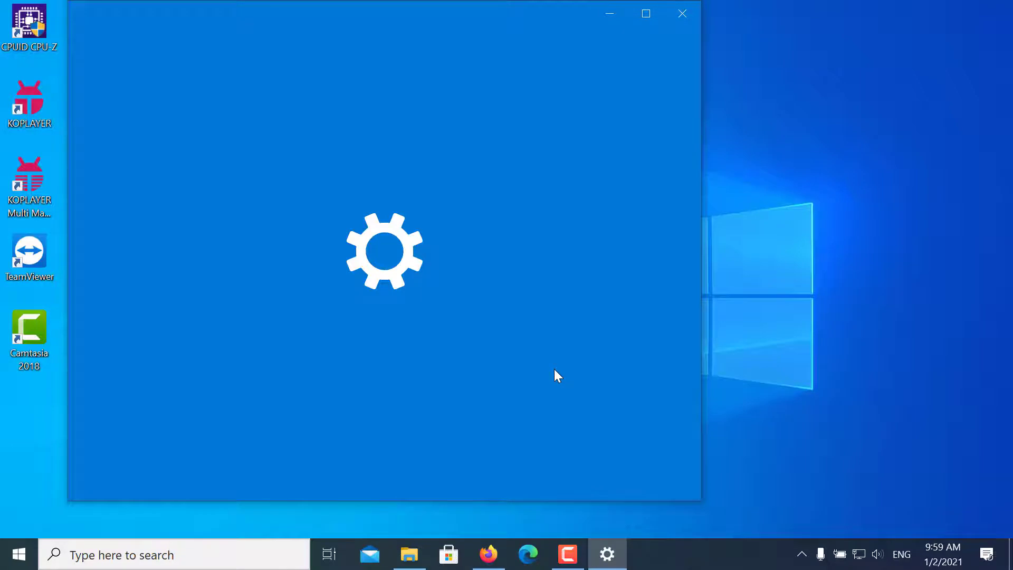
{"action": "key", "text": "super+e"}
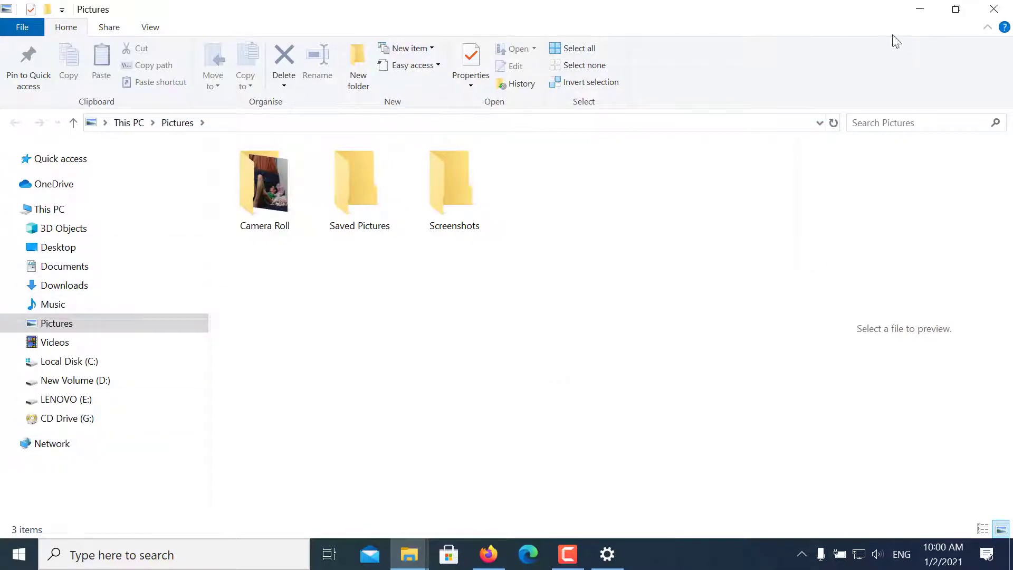
{"action": "left_click", "coordinate": [993, 11]}
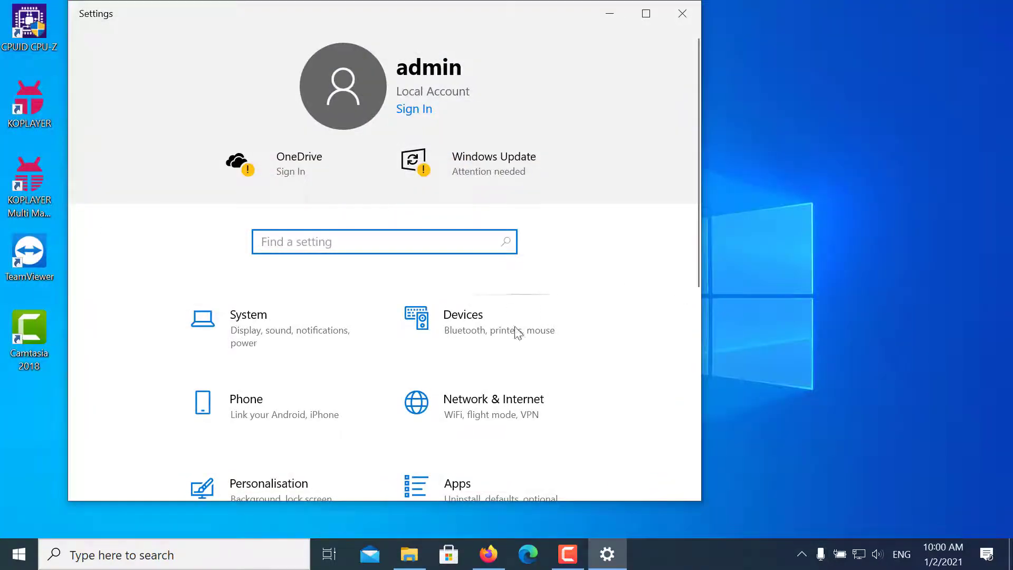
{"action": "scroll", "coordinate": [501, 345], "scroll_direction": "down", "scroll_amount": 3}
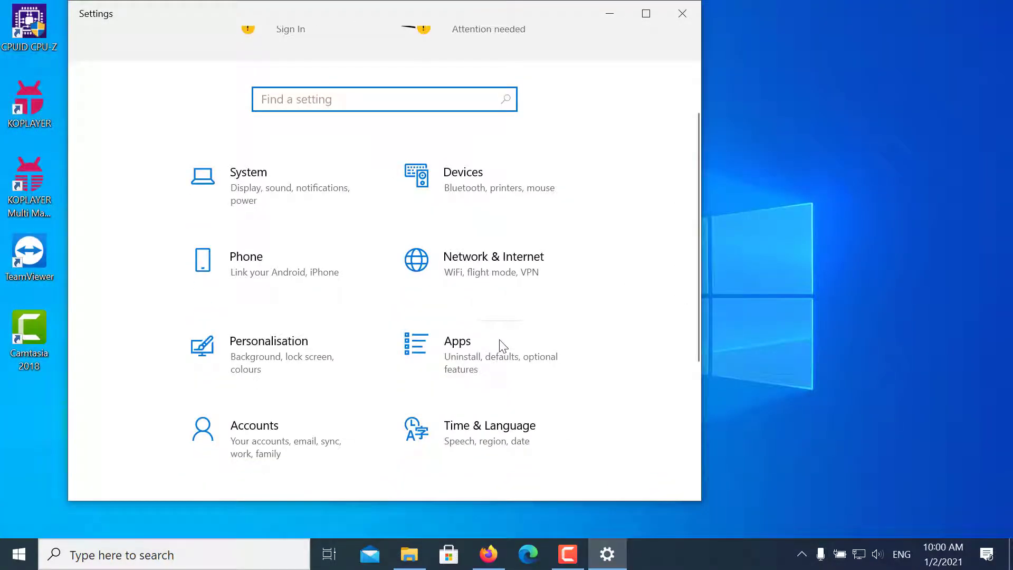
{"action": "left_click", "coordinate": [471, 359]}
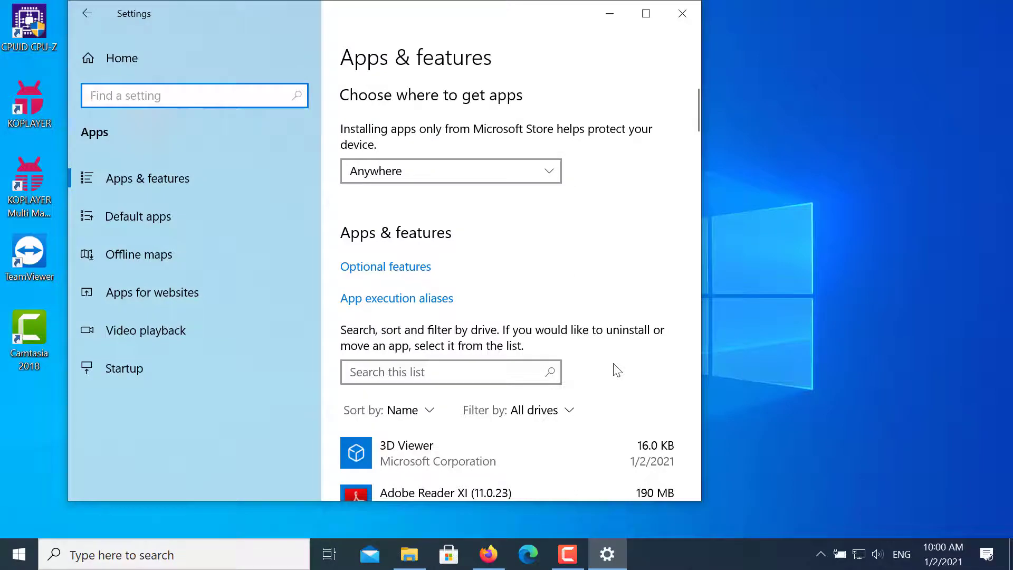
Check the uninstall options of Kaspersky Endpoint Security for Windows in the installed apps list and minimize Settings
{"action": "scroll", "coordinate": [618, 369], "scroll_direction": "down", "scroll_amount": 10}
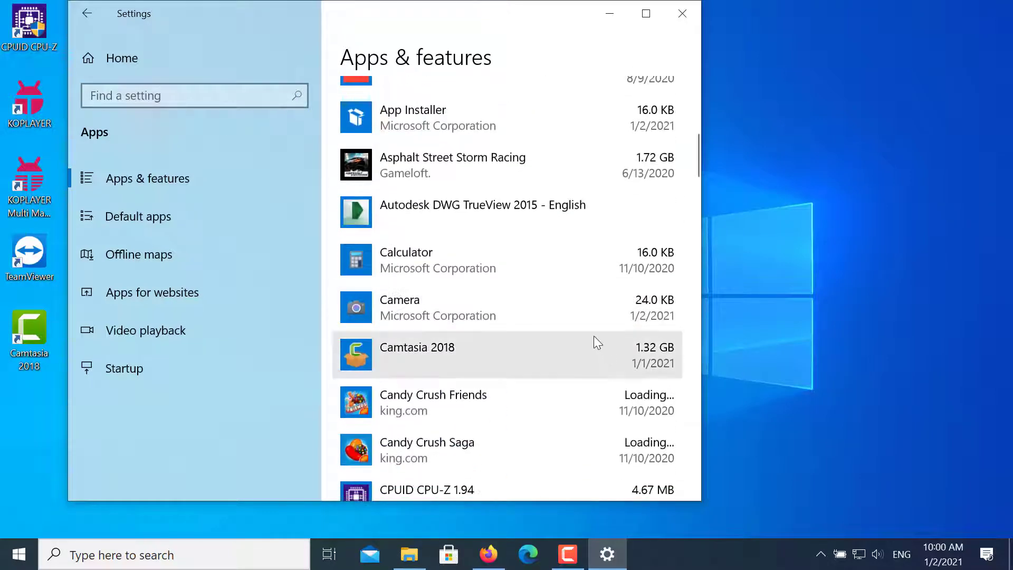
{"action": "scroll", "coordinate": [573, 309], "scroll_direction": "down", "scroll_amount": 5}
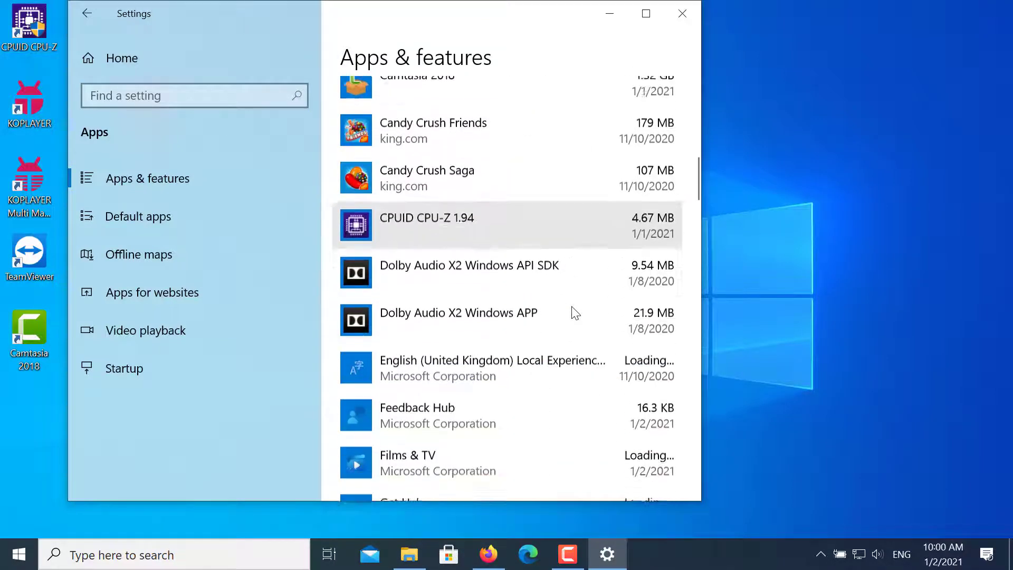
{"action": "scroll", "coordinate": [572, 307], "scroll_direction": "down", "scroll_amount": 10}
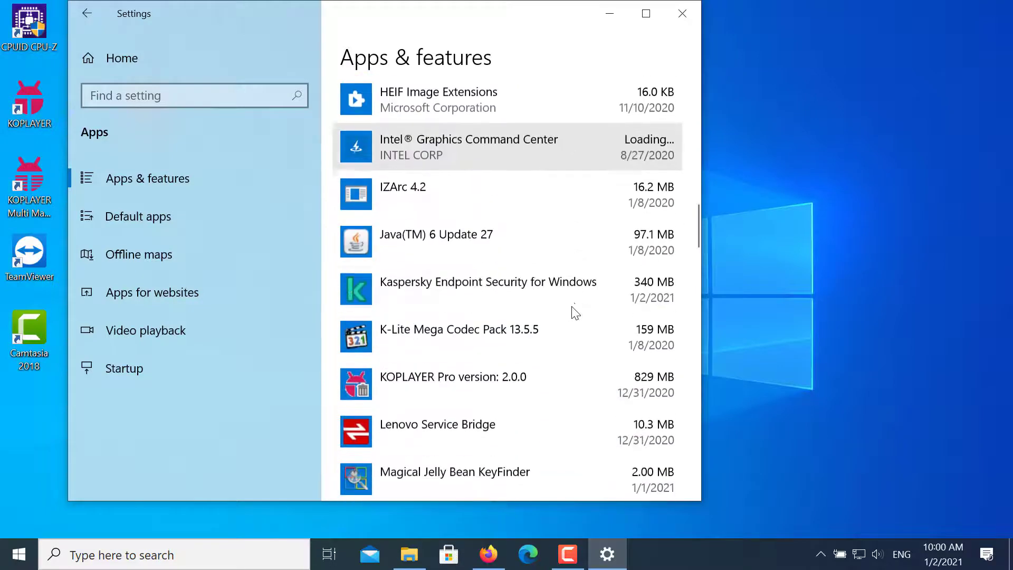
{"action": "left_click", "coordinate": [570, 295]}
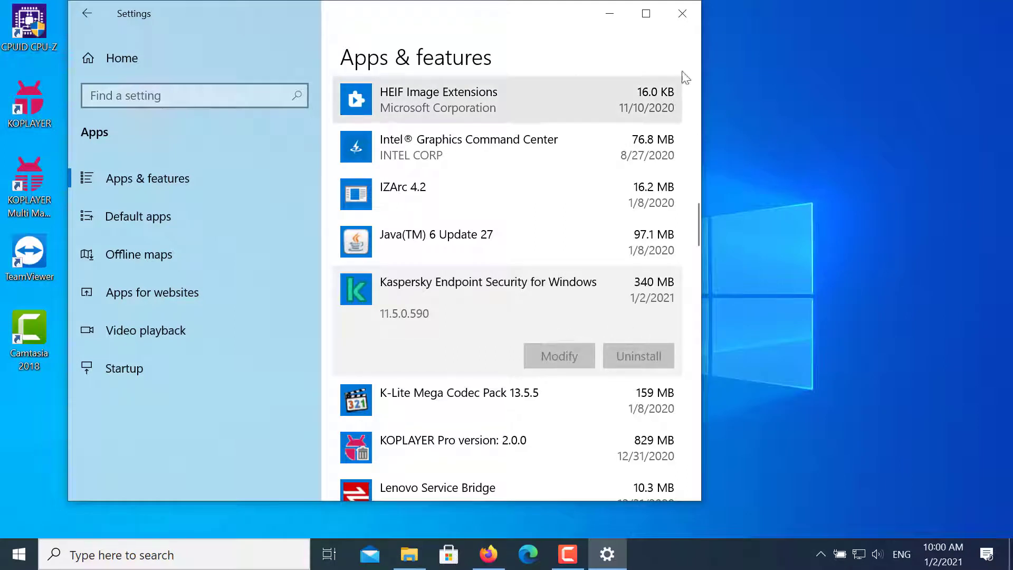
{"action": "left_click", "coordinate": [610, 13]}
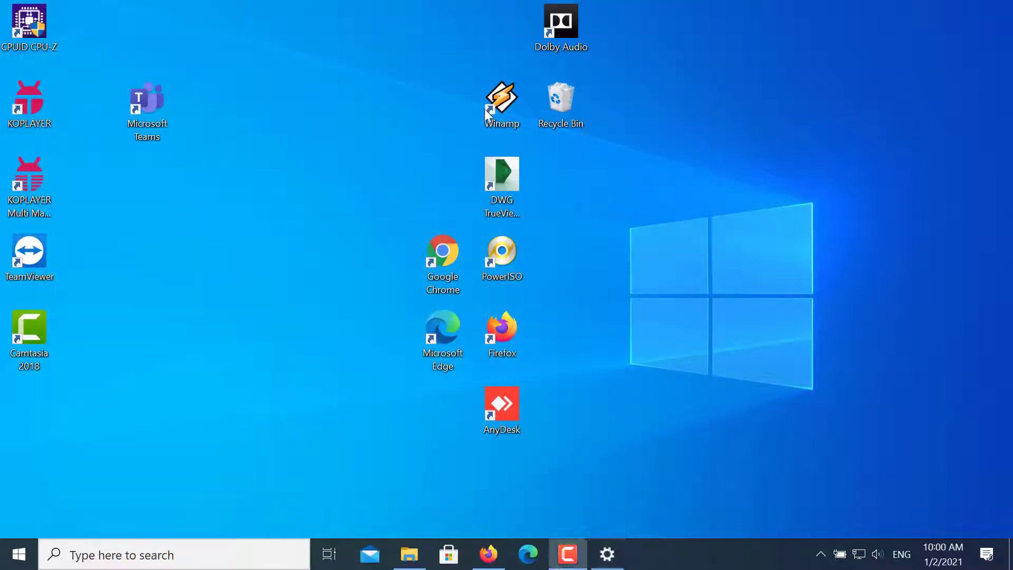
Switch to Firefox and download kavremvr.exe from the Kaspersky support page for the kavremover removal tool
{"action": "left_click", "coordinate": [483, 559]}
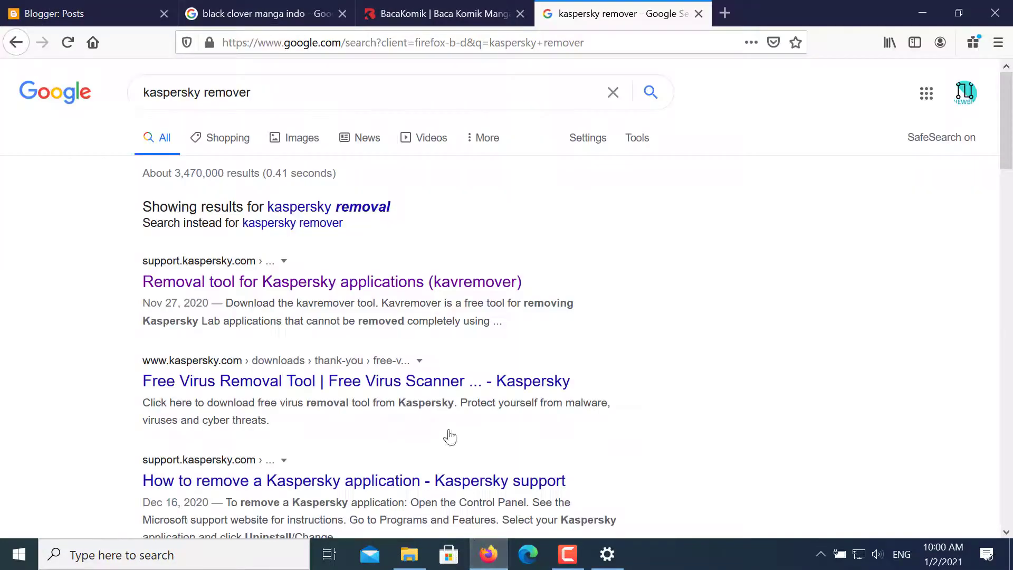
{"action": "left_click", "coordinate": [386, 206]}
{"action": "left_click", "coordinate": [436, 232]}
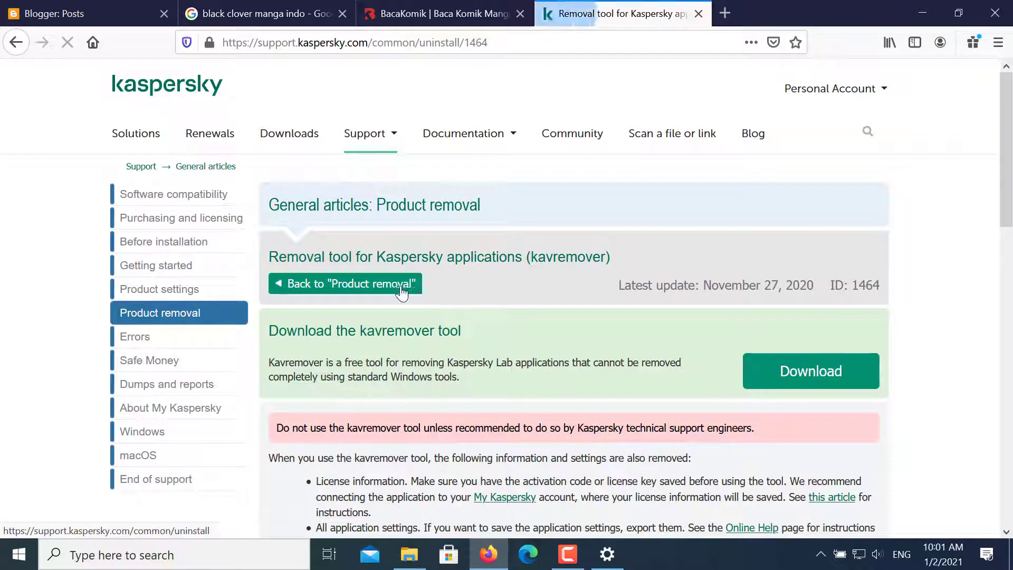
{"action": "left_click", "coordinate": [815, 382]}
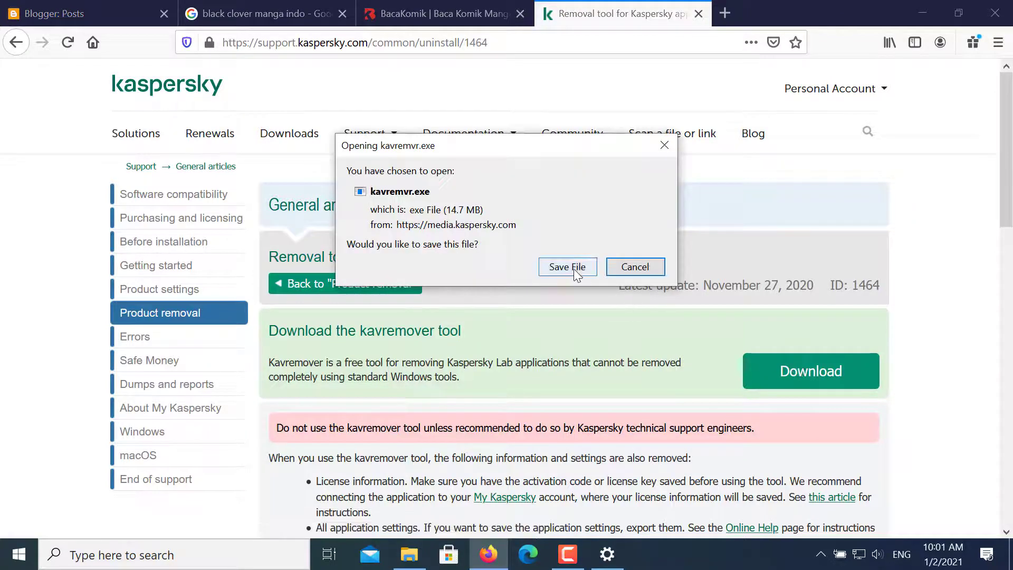
{"action": "left_click", "coordinate": [575, 270]}
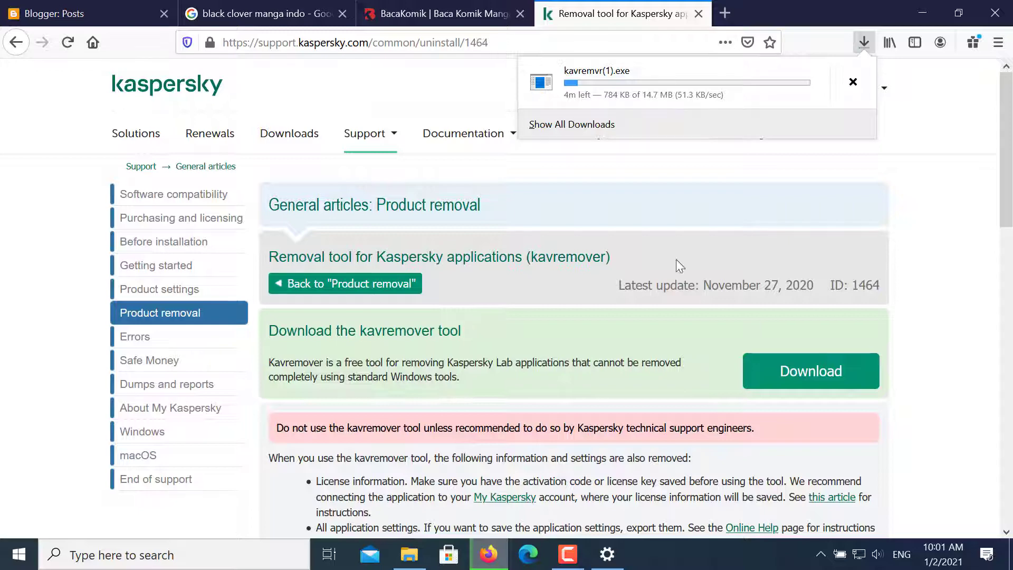
Switch to File Explorer, run kavremvr from the Downloads folder and accept its End User License Agreement
{"action": "left_click", "coordinate": [408, 554]}
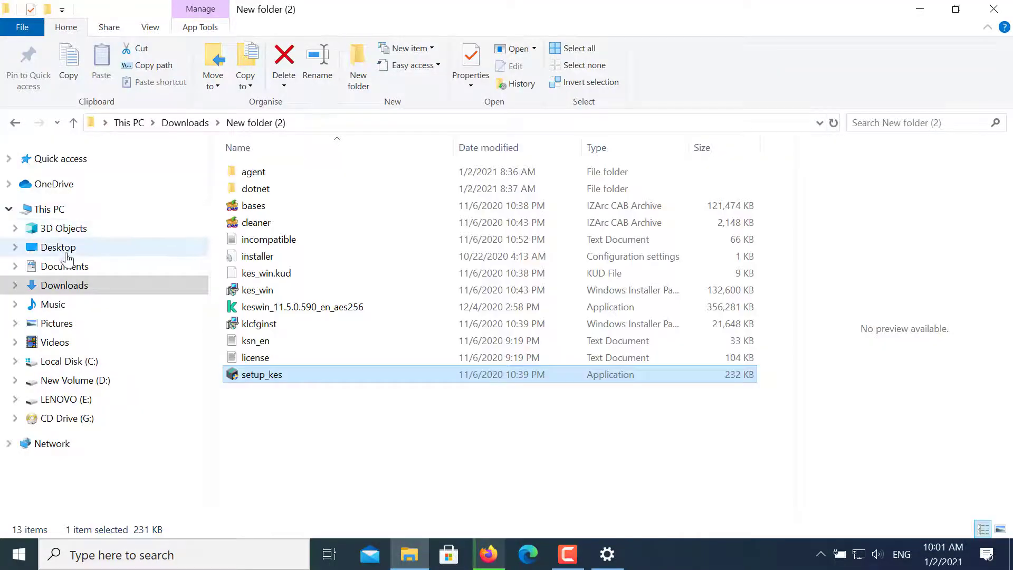
{"action": "left_click", "coordinate": [72, 286]}
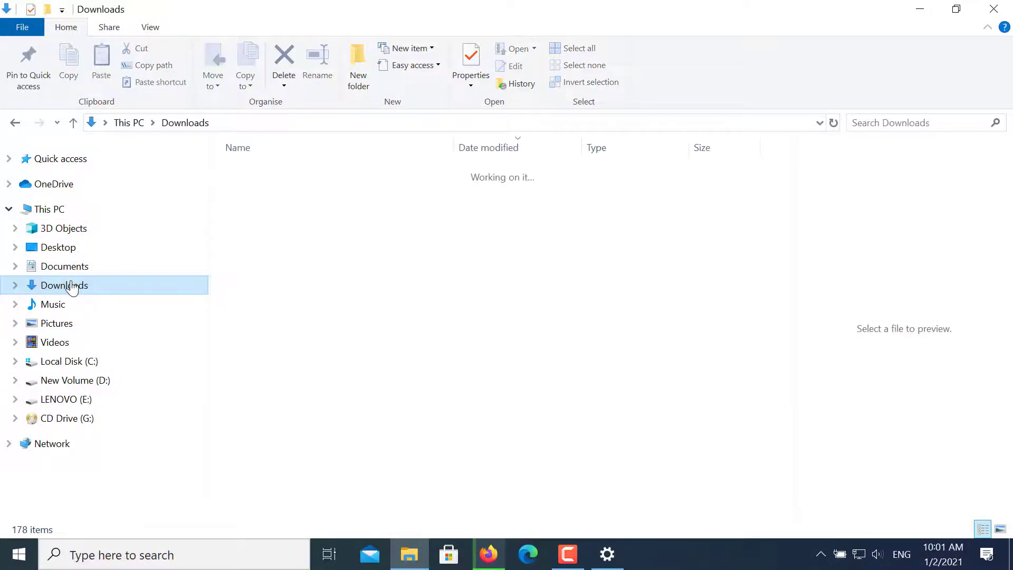
{"action": "left_click", "coordinate": [275, 333]}
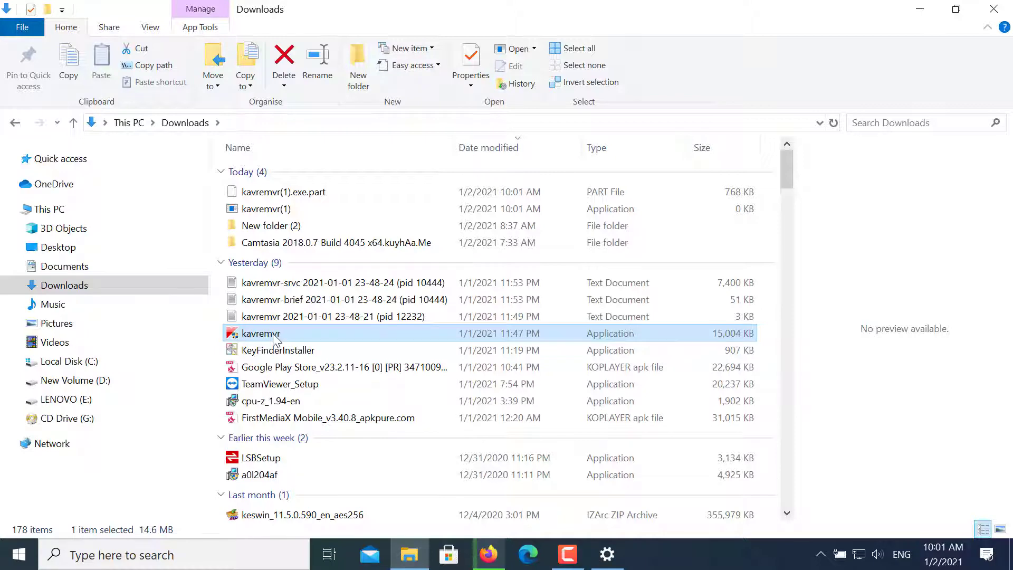
{"action": "double_click", "coordinate": [273, 334]}
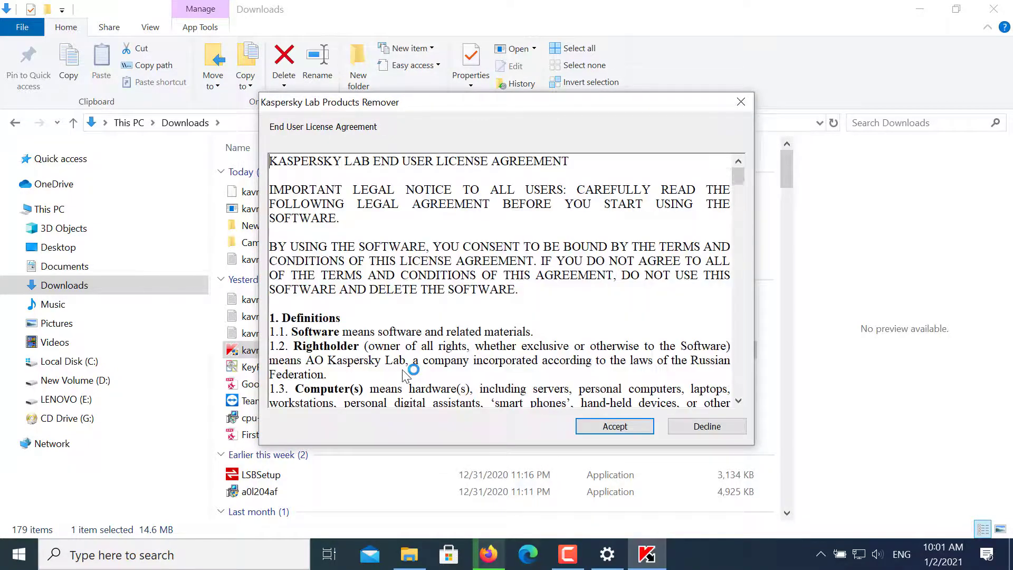
{"action": "left_click", "coordinate": [612, 425]}
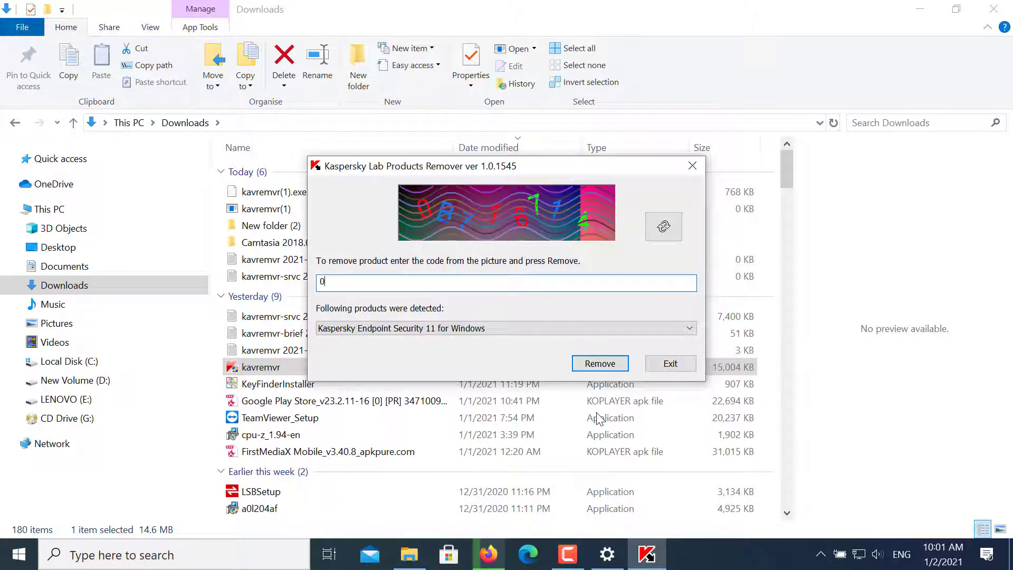
Try to remove Kaspersky Endpoint Security 11 for Windows by entering the verification code from the picture
{"action": "type", "text": "B7"}
{"action": "key", "text": "BackSpace"}
{"action": "key", "text": "BackSpace"}
{"action": "type", "text": "76774"}
{"action": "key", "text": "Tab"}
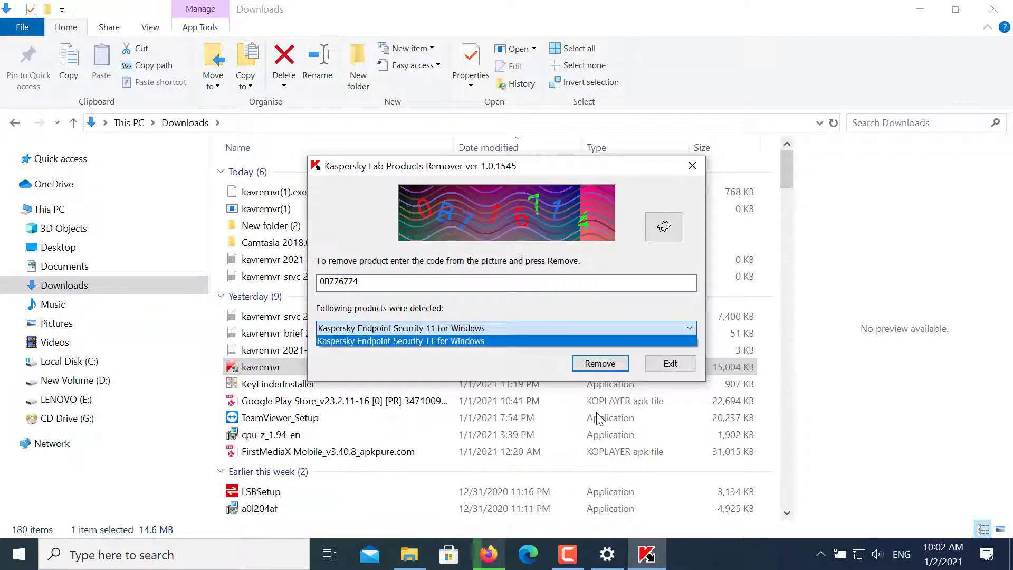
{"action": "key", "text": "Tab"}
{"action": "key", "text": "Return"}
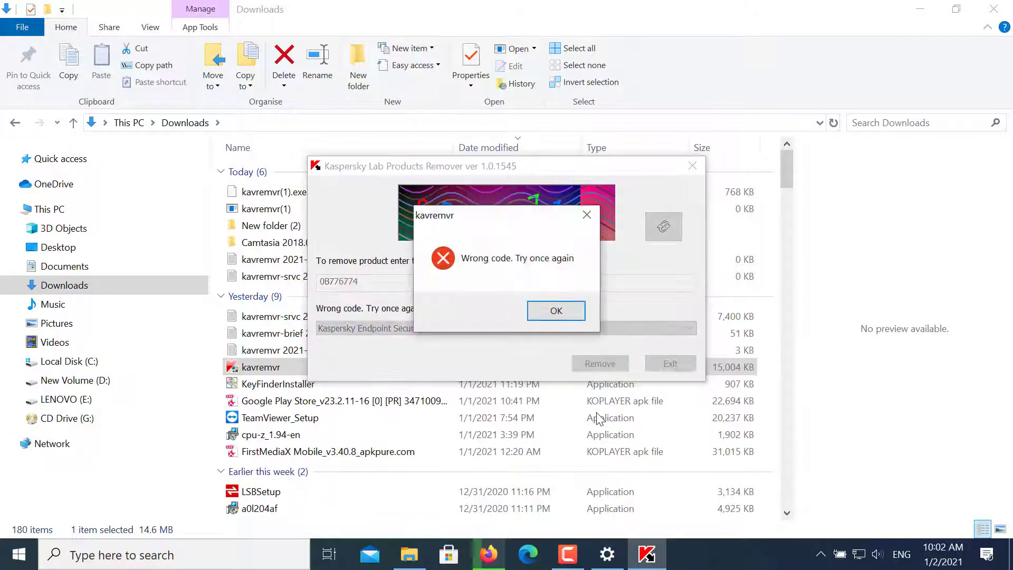
{"action": "key", "text": "Return"}
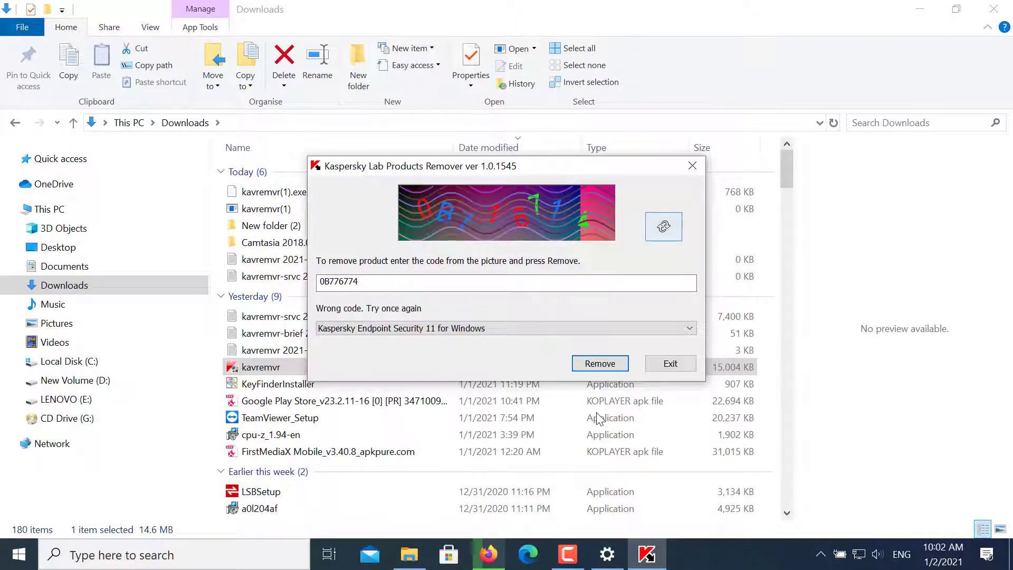
Start removing Kaspersky Endpoint Security 11 for Windows with the verification code from a new picture, and agree to the Kaspersky Security Network statement
{"action": "key", "text": "Tab"}
{"action": "key", "text": "Return"}
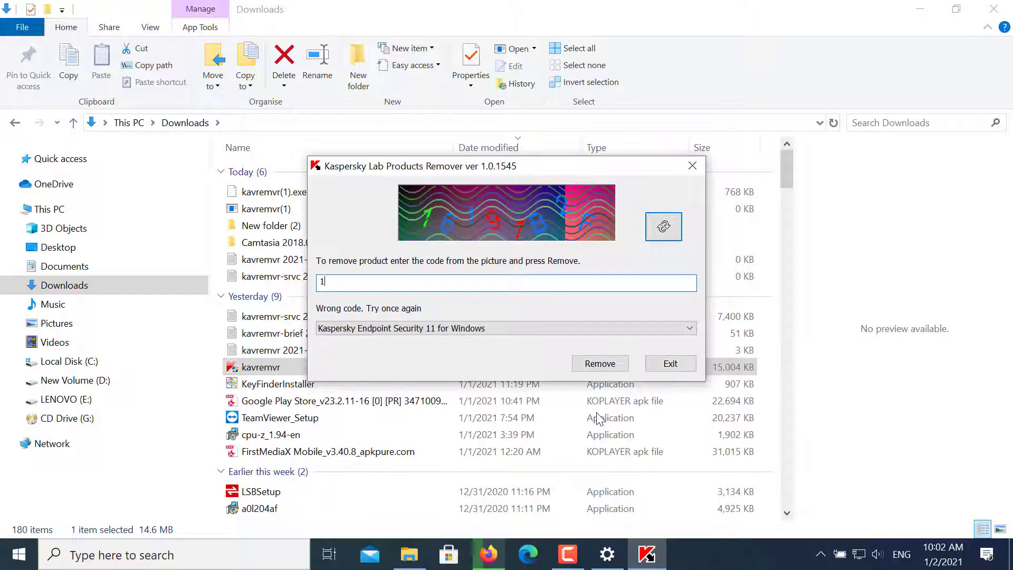
{"action": "type", "text": "16191B2F"}
{"action": "key", "text": "Return"}
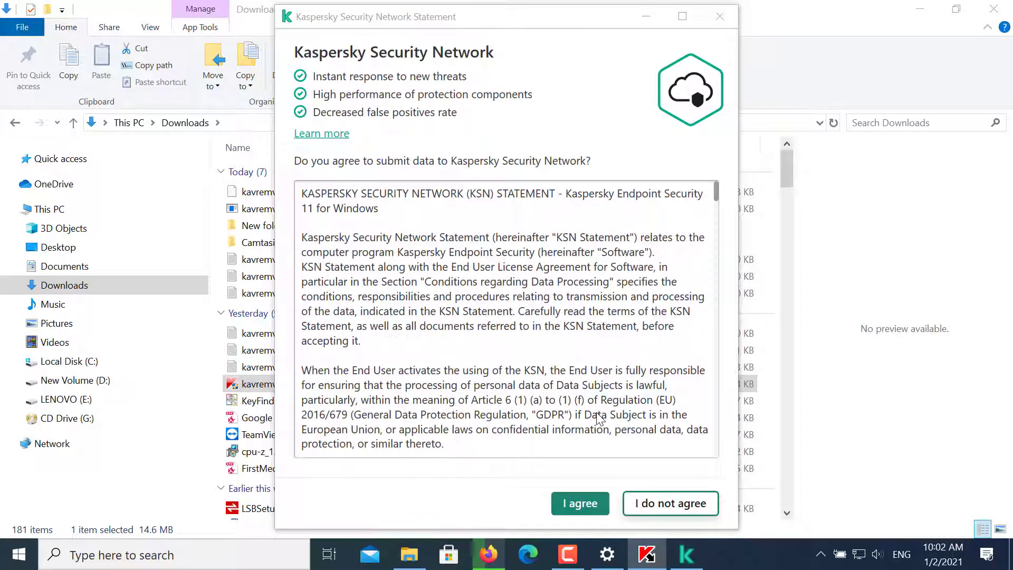
{"action": "left_click", "coordinate": [582, 502]}
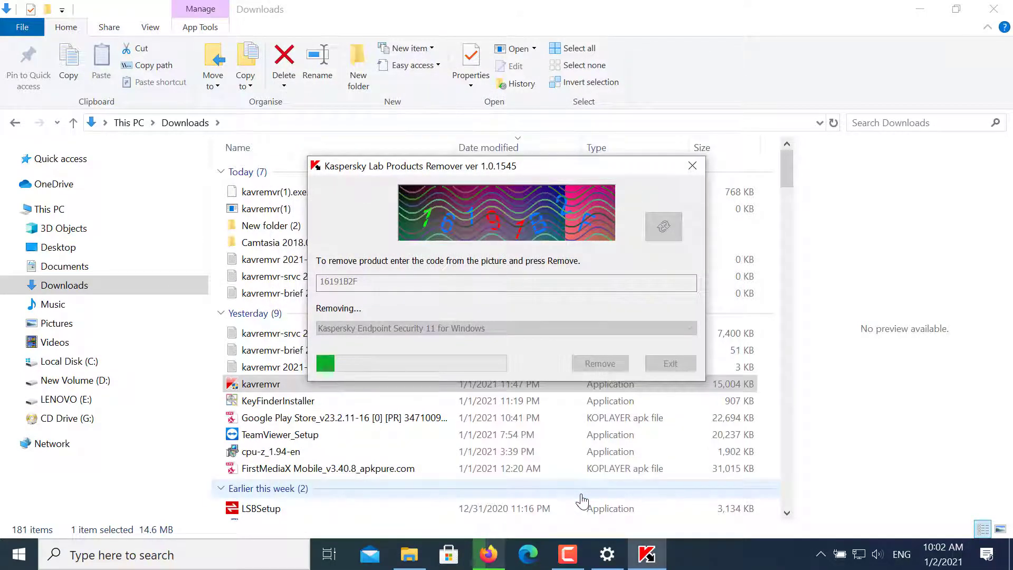